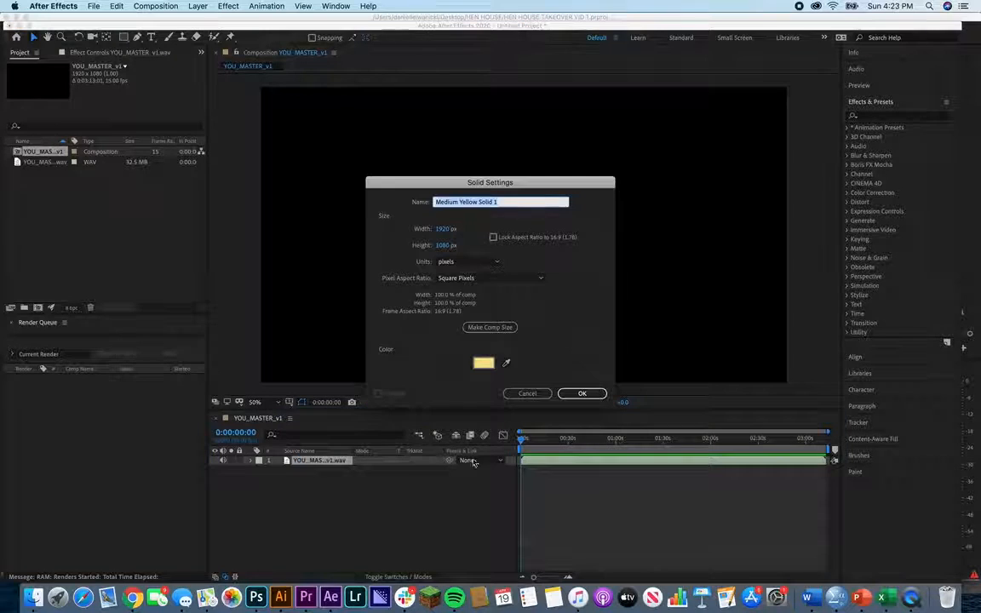
- Create a medium yellow solid layer at the composition size of 1920 × 1080 px
click(580, 394)
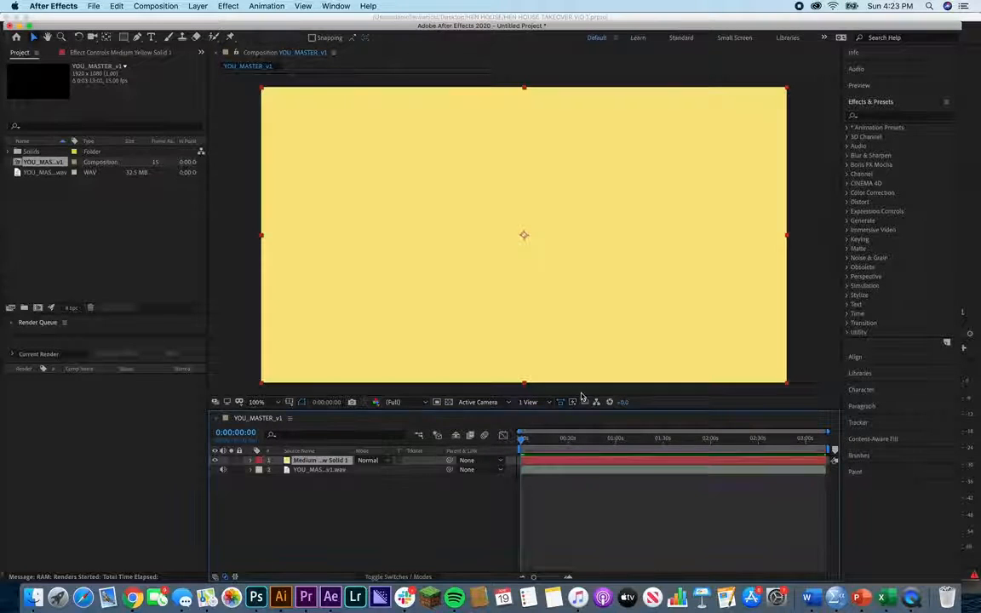
click(428, 498)
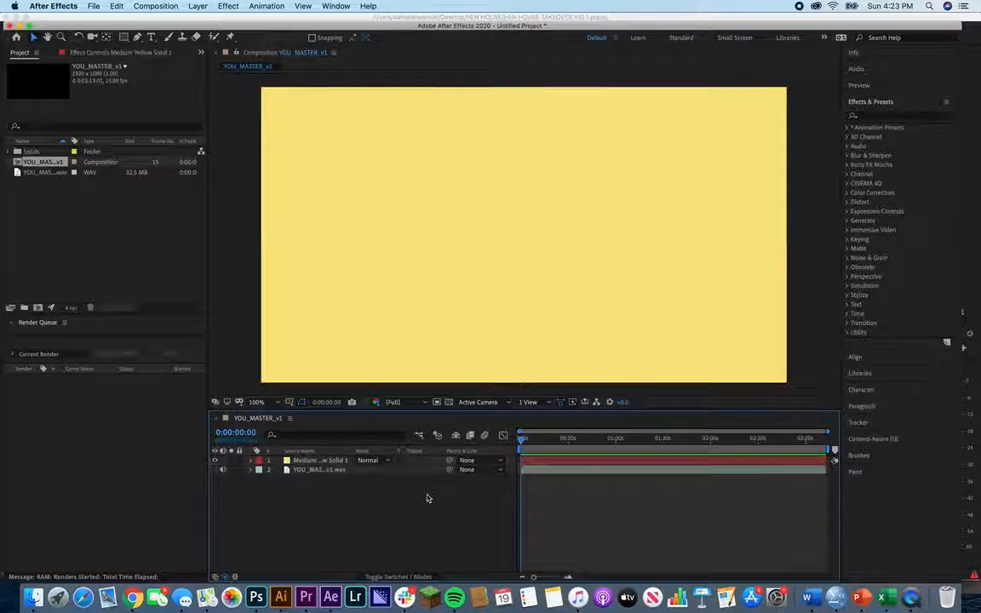
click(197, 6)
mouse_move(254, 19)
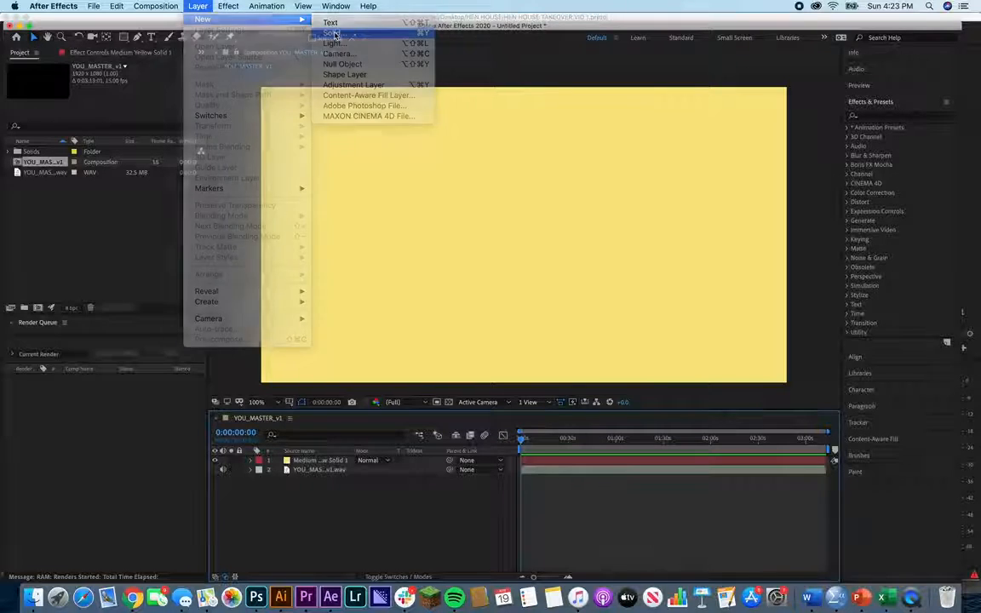
click(333, 33)
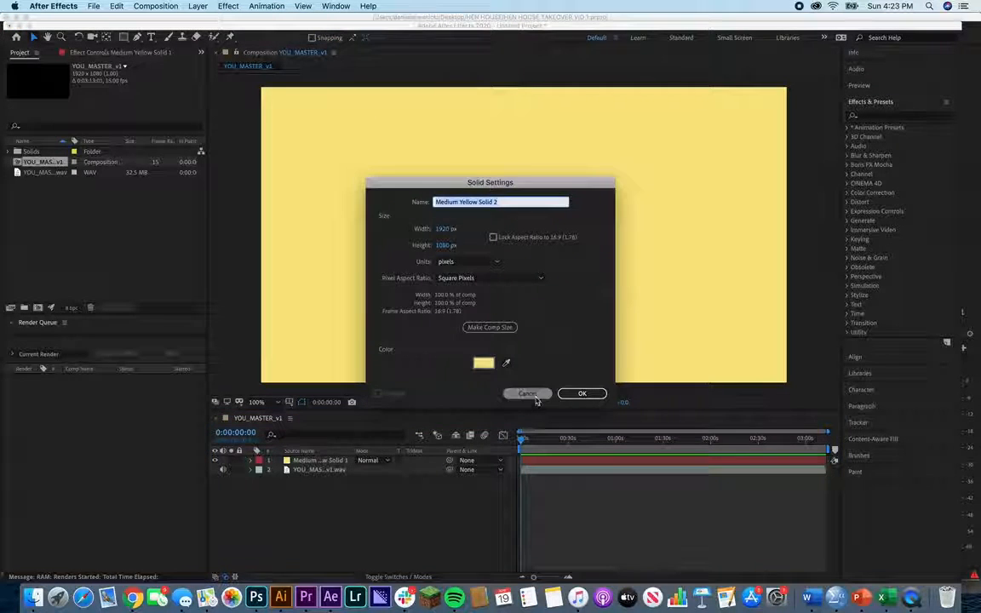
click(527, 394)
- Find the Audio Spectrum effect by searching for "audio" and apply it to the yellow solid layer
click(315, 461)
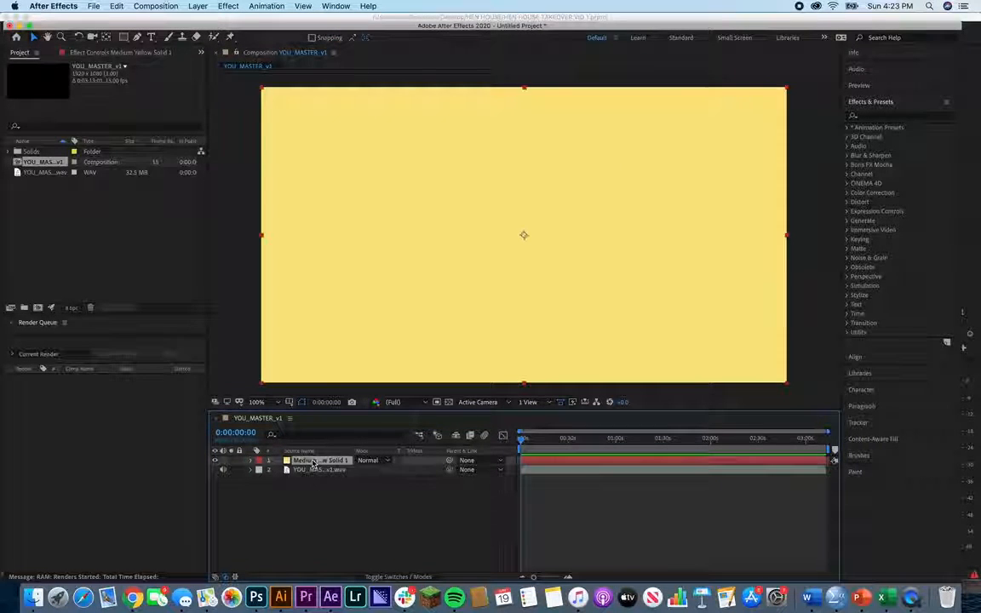
click(875, 103)
click(873, 103)
click(873, 117)
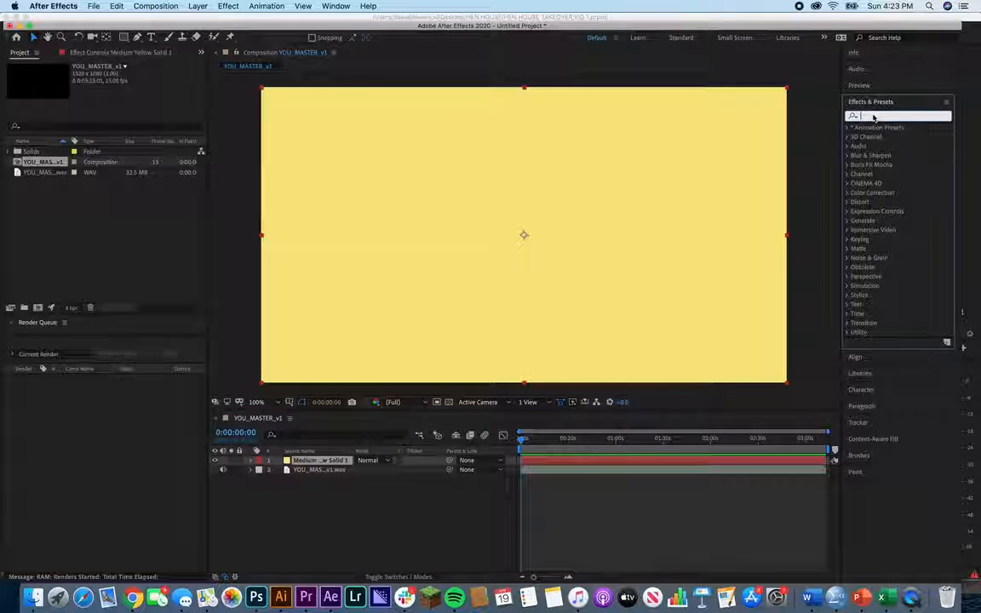
text(audio)
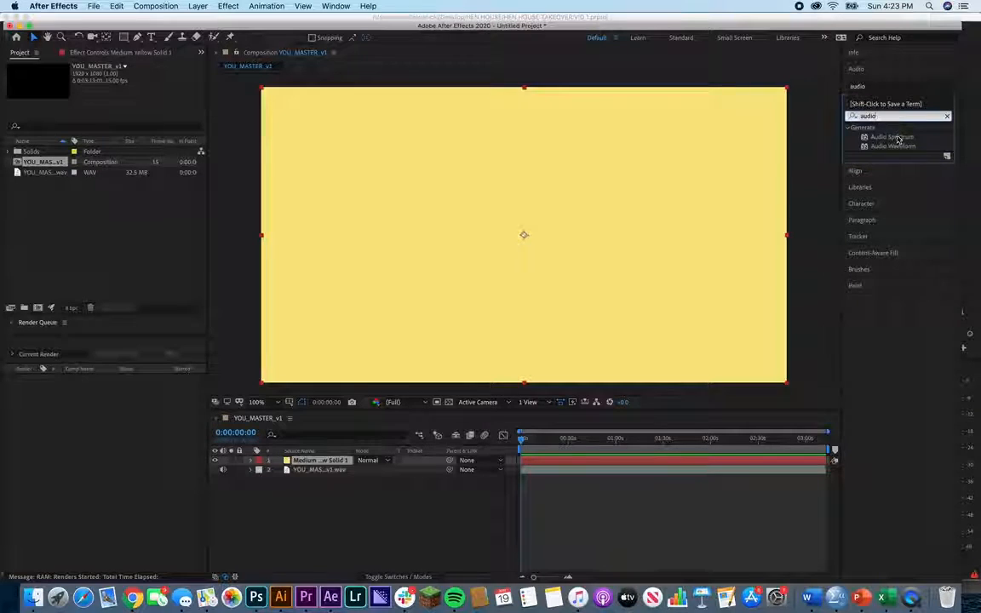
drag(896, 140, 338, 462)
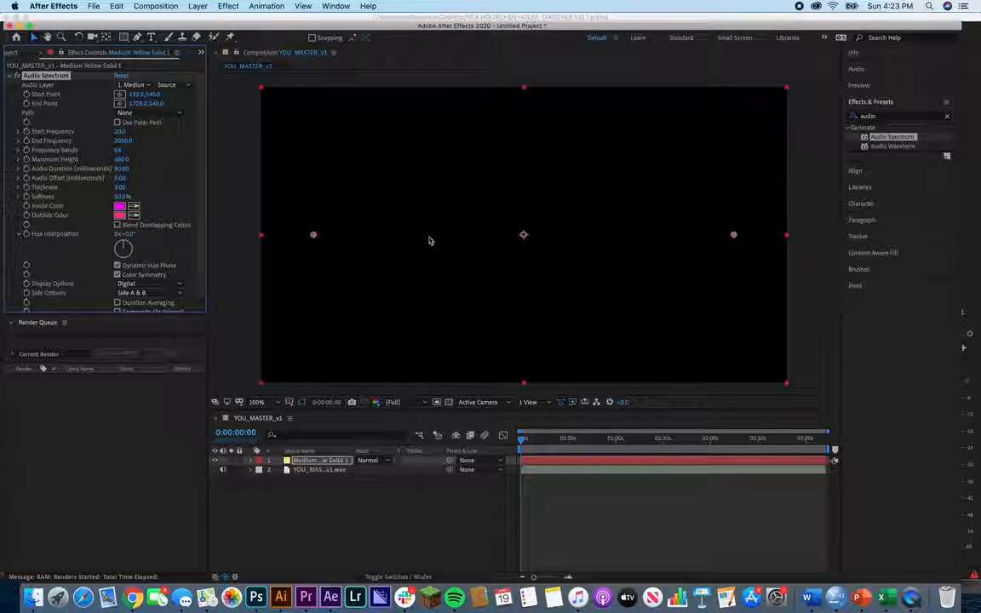
mouse_move(429, 222)
mouse_down()
mouse_move(422, 256)
mouse_move(428, 240)
mouse_up()
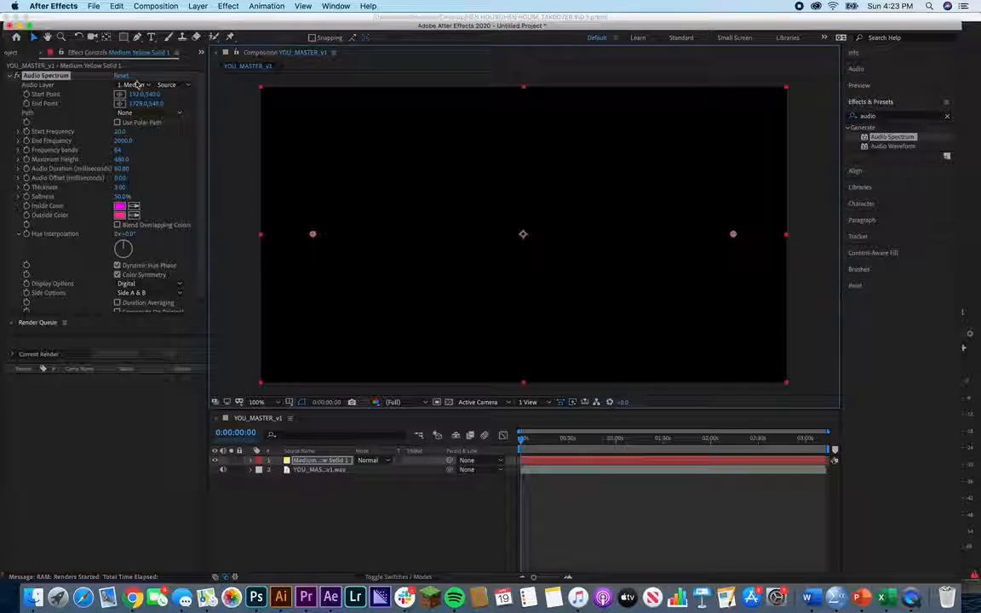
- Set the Audio Spectrum's Audio Layer to YOU_MASTER_v1.wav and preview the animation
click(134, 85)
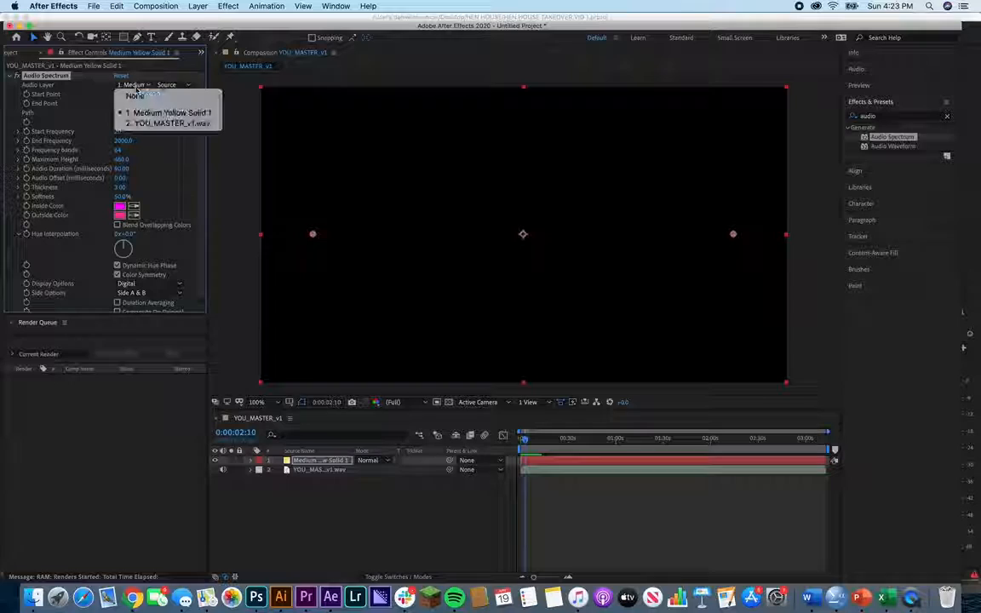
click(149, 124)
key(space)
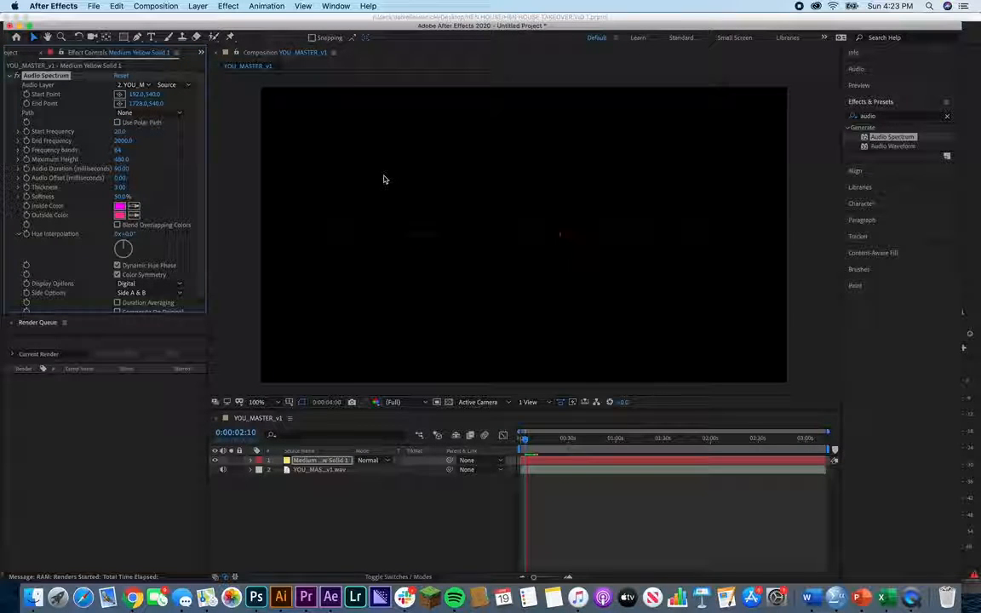
key(space)
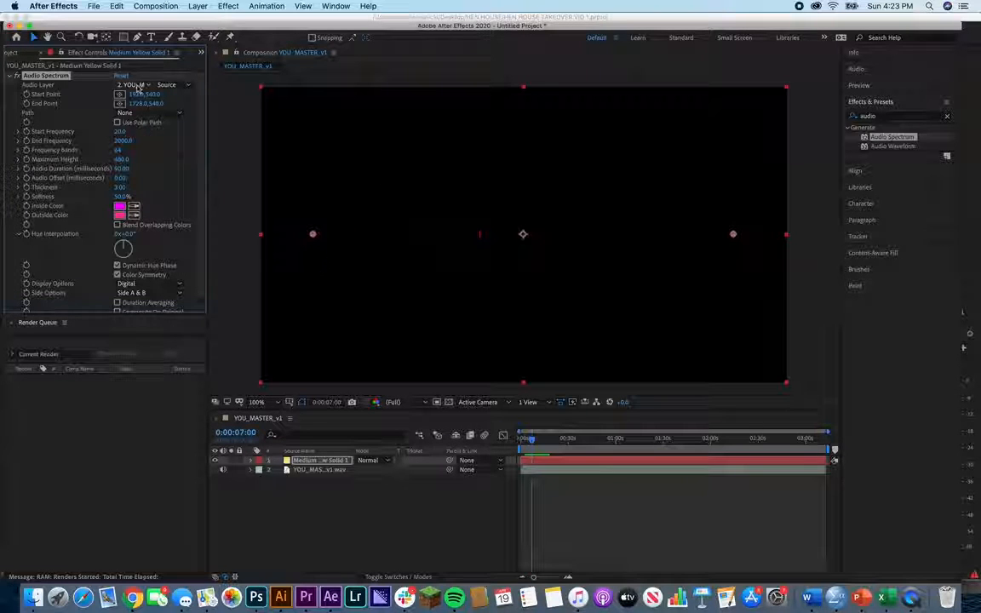
- Stretch the spectrum across the frame with Start Point X at -6 and End Point X at 1928, then preview it
drag(64, 92, 20, 92)
drag(131, 103, 248, 105)
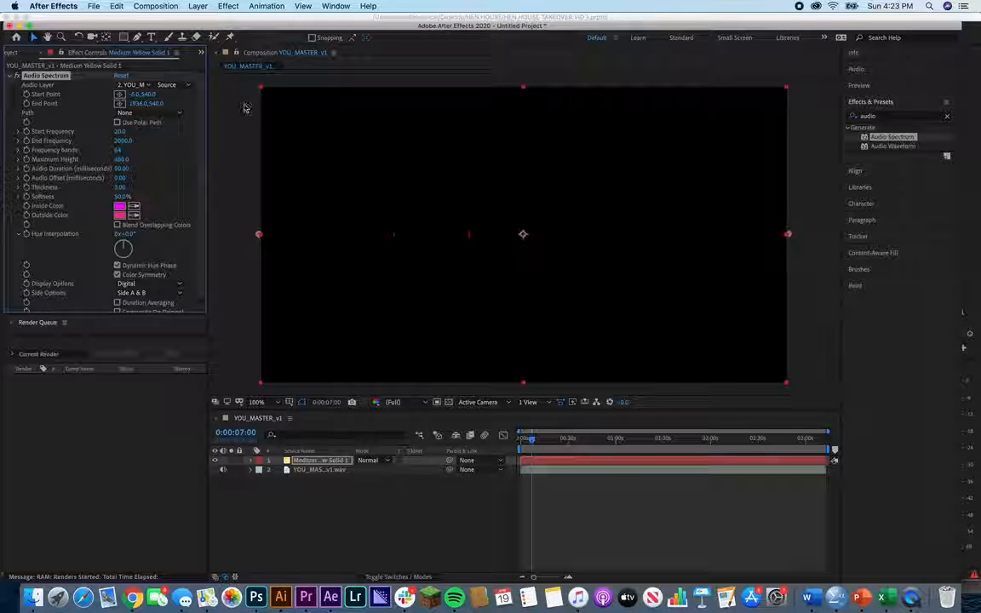
drag(220, 177, 220, 179)
key(space)
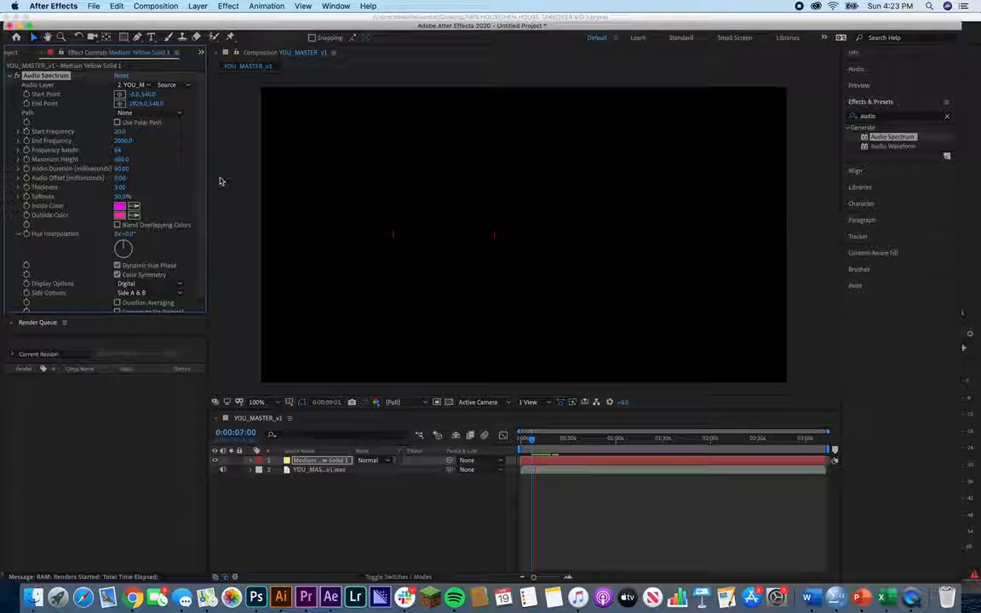
key(space)
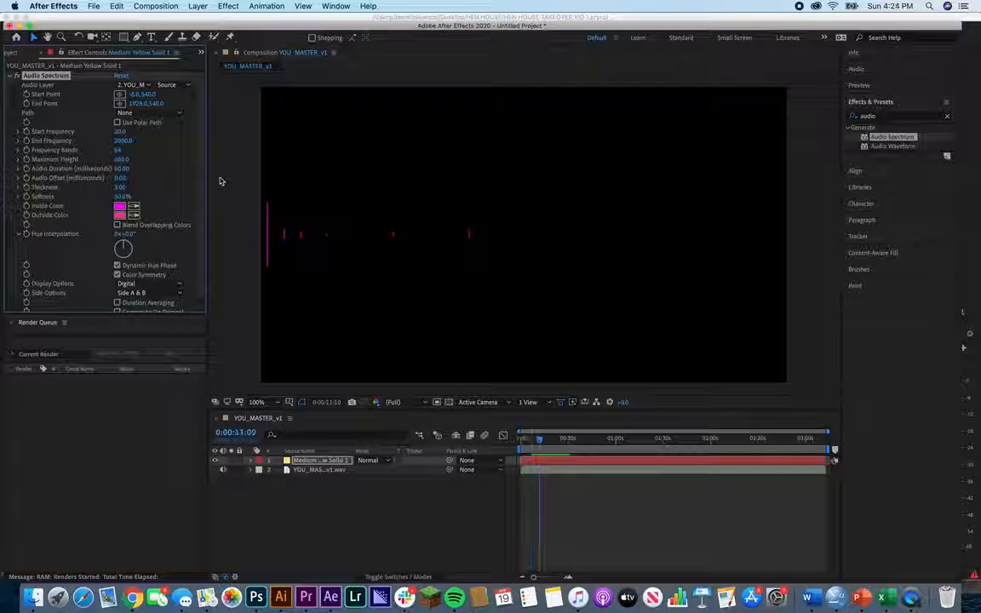
key(space)
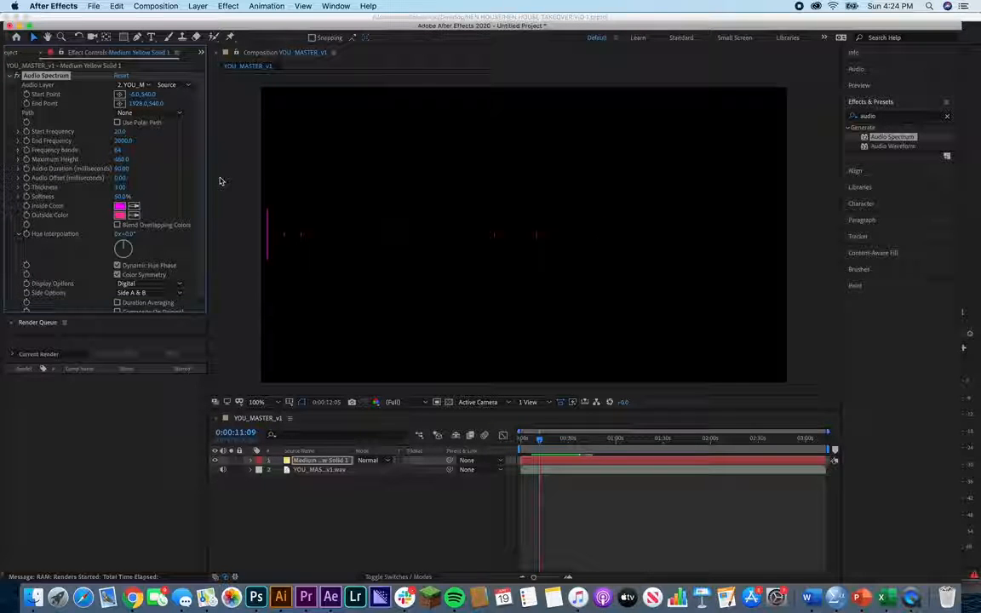
key(space)
key(space)
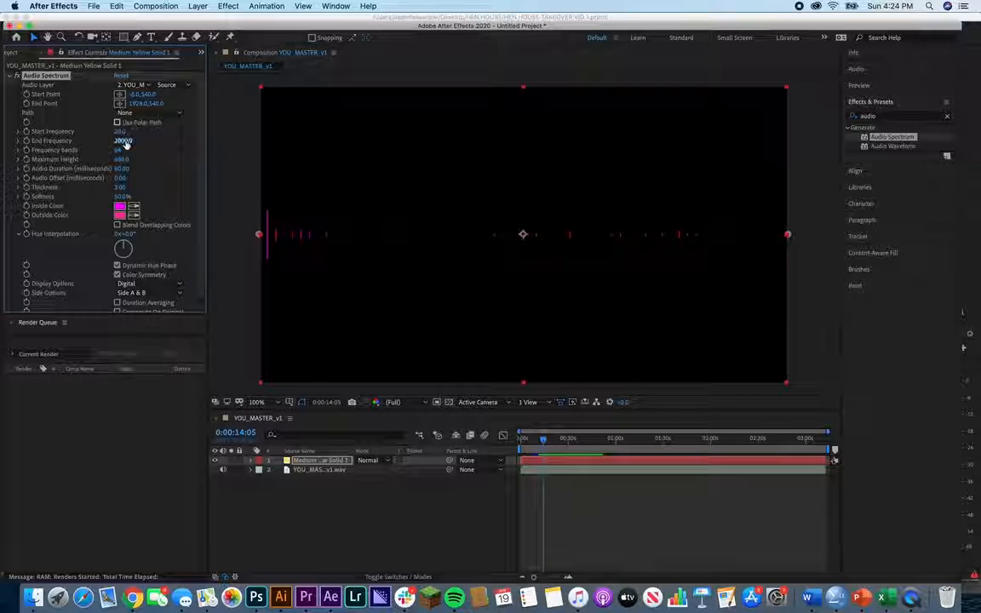
- Raise the spectrum's Frequency bands to about 812 and its Maximum Height to about 1850, previewing the result
drag(119, 150, 418, 145)
key(space)
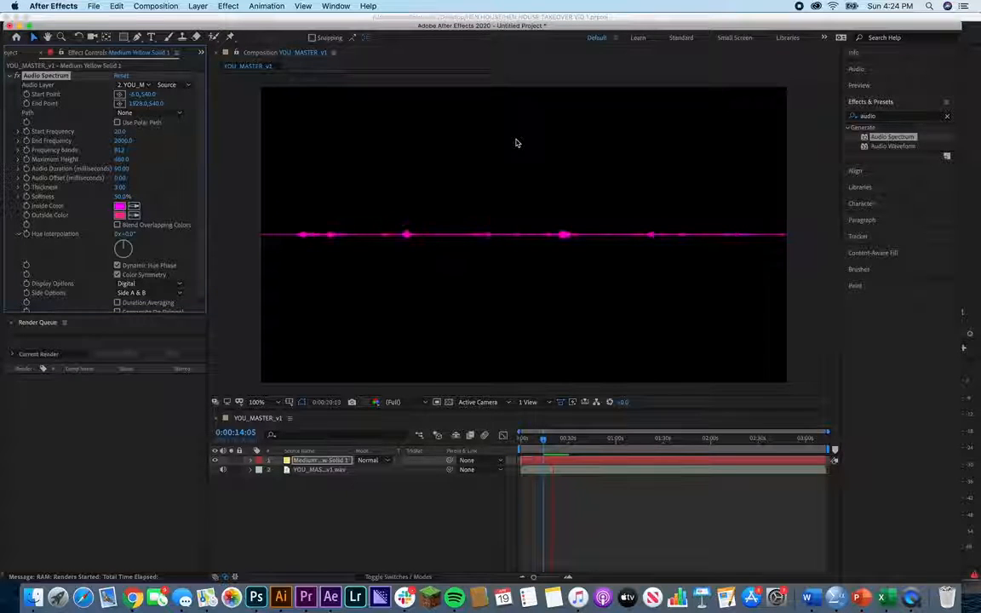
key(space)
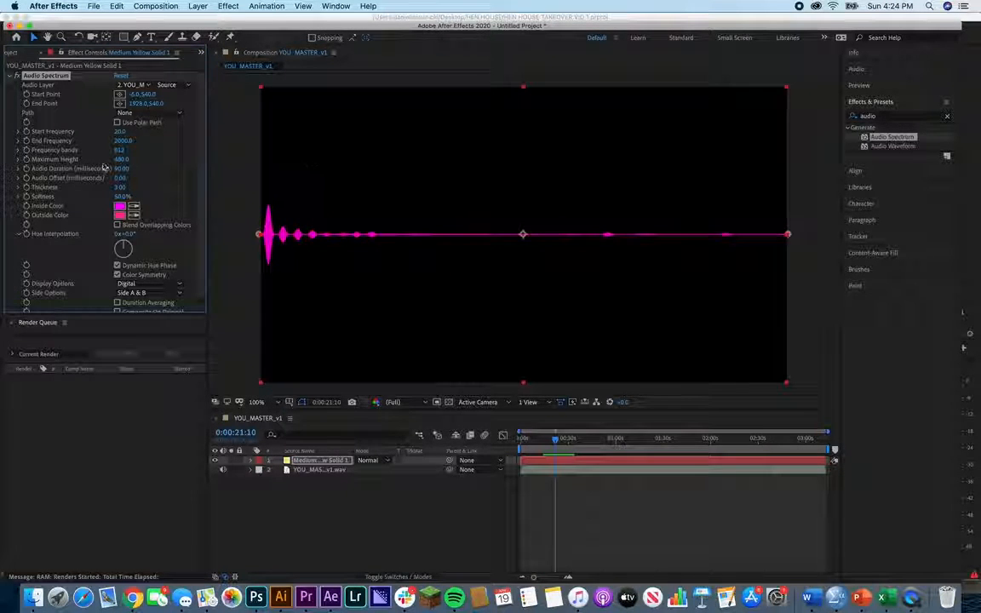
drag(123, 159, 193, 159)
key(space)
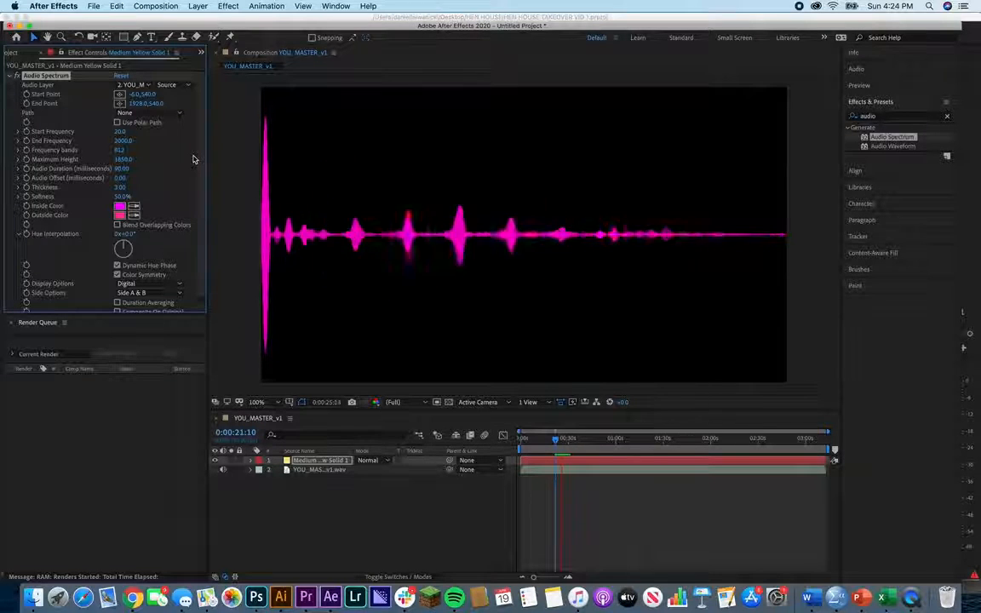
key(space)
text(1000)
key(Return)
- Increase the spectrum's Thickness to 158.30 and its Frequency bands to about 1106, checking the look around 15 seconds
drag(120, 187, 962, 181)
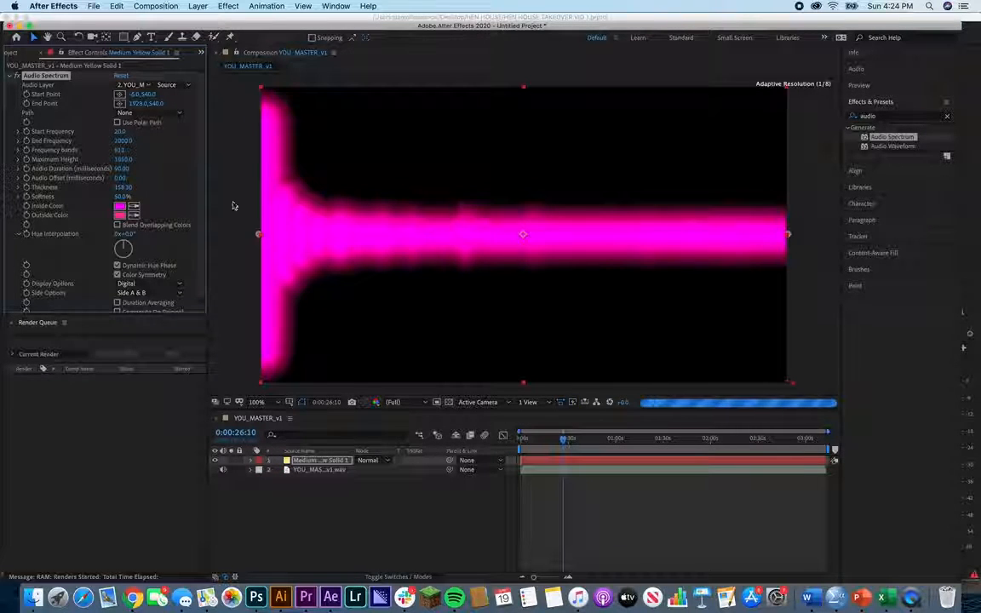
mouse_move(559, 440)
mouse_down()
mouse_move(535, 439)
mouse_move(546, 440)
mouse_up()
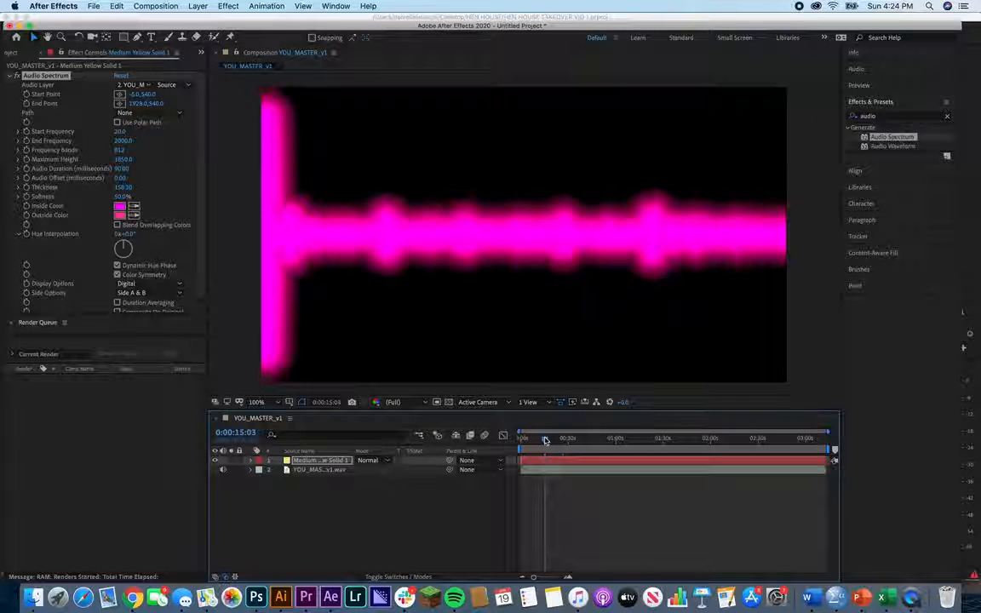
drag(121, 151, 169, 150)
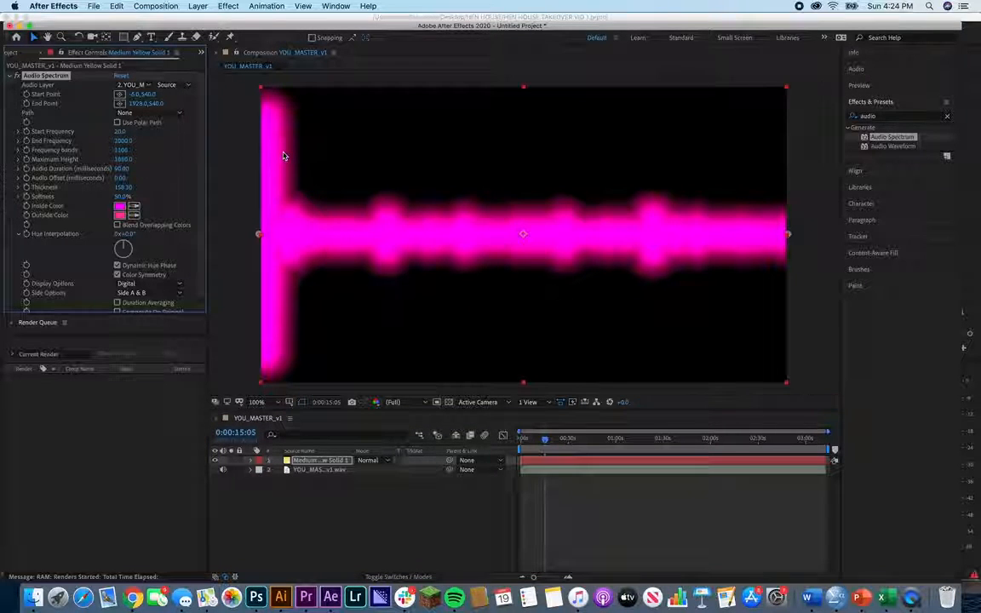
- Enable Blend Overlapping Colors and check the spectrum at several times up to about 20 seconds
click(118, 226)
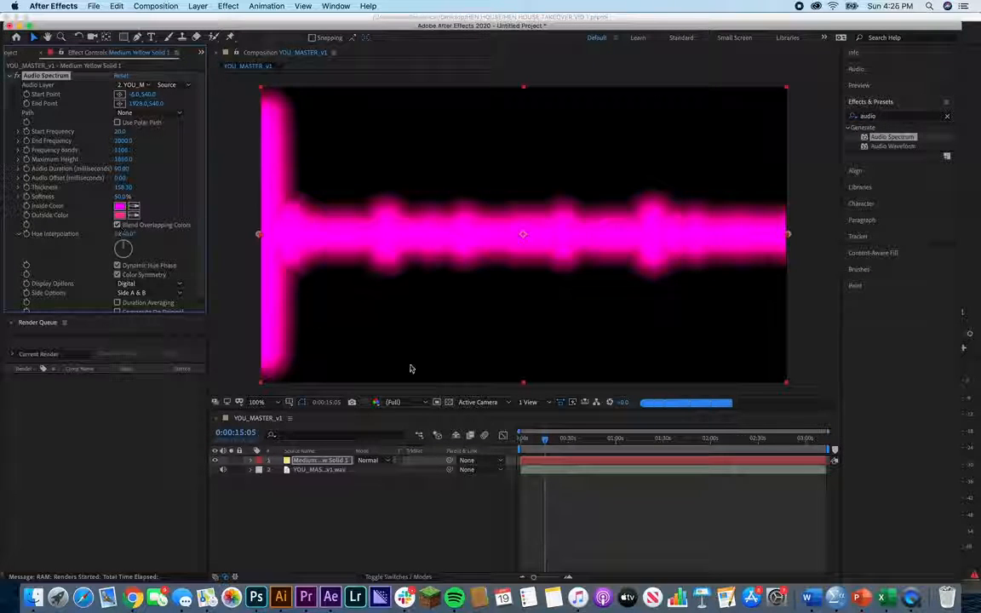
click(531, 439)
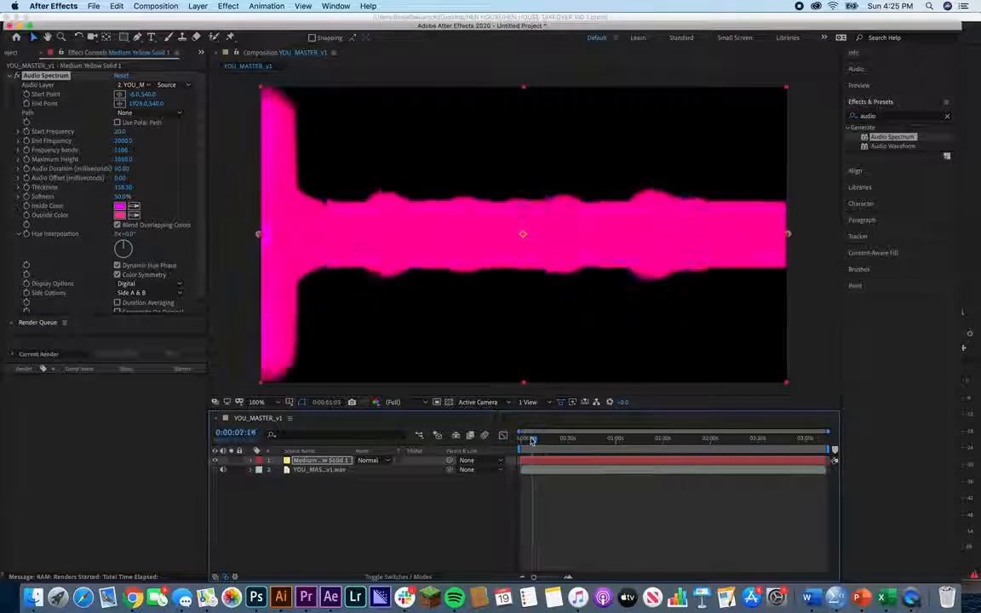
drag(531, 439, 550, 444)
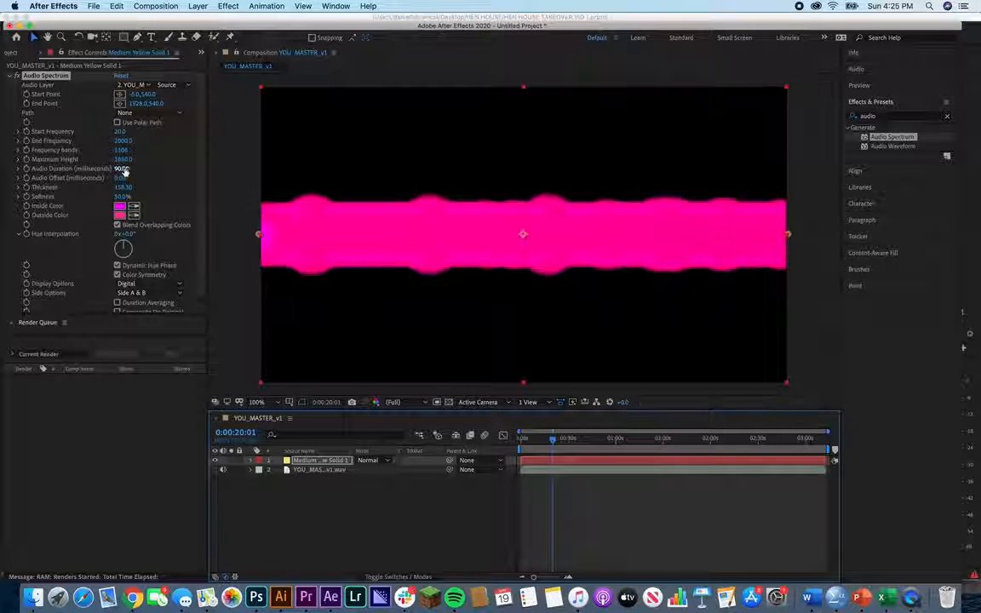
- Reduce the spectrum's Thickness to 110.90 and preview it around 27 seconds
drag(124, 189, 2, 197)
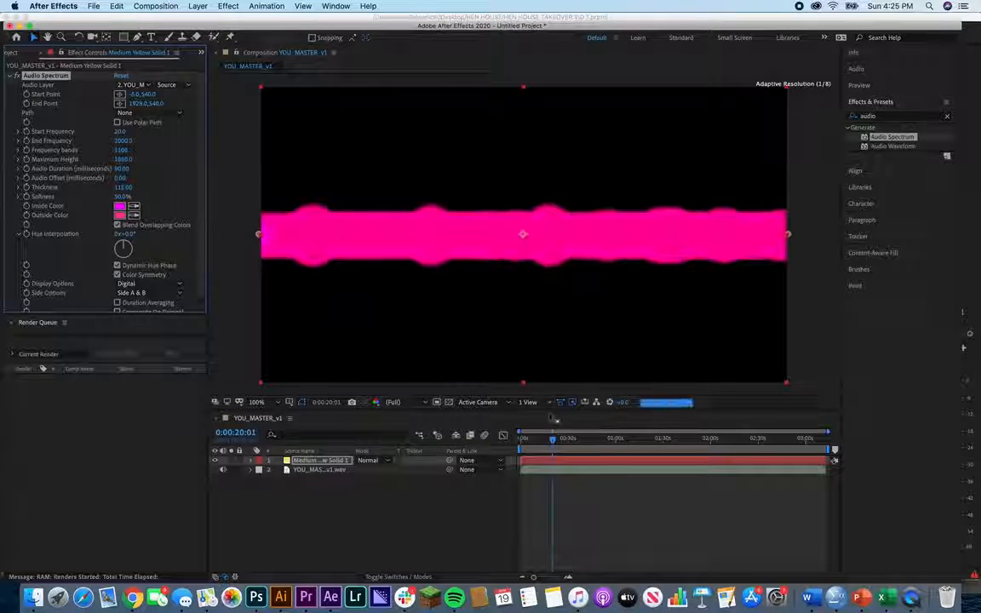
mouse_move(552, 439)
mouse_down()
mouse_move(581, 440)
mouse_move(563, 440)
mouse_up()
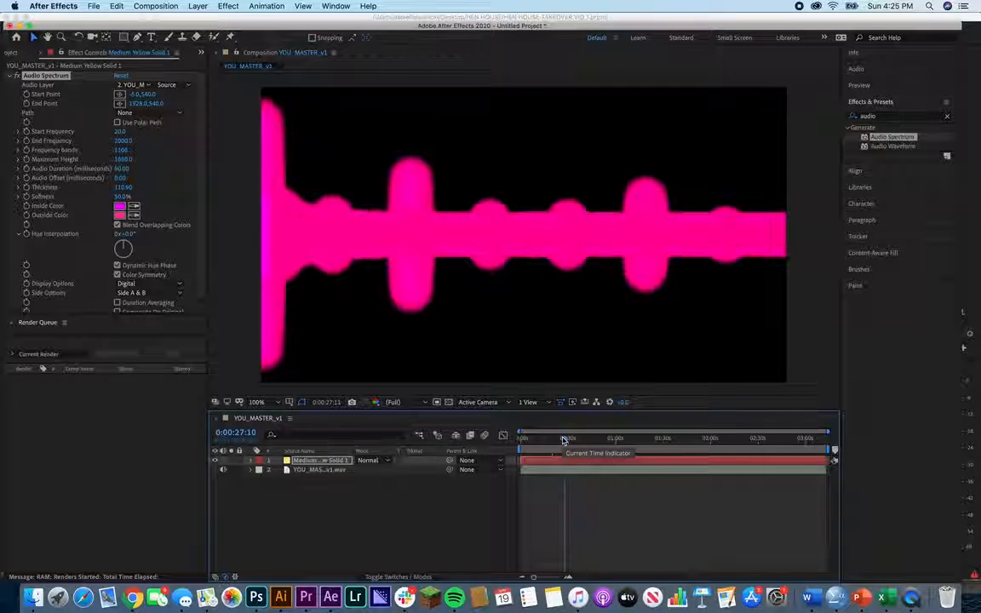
key(space)
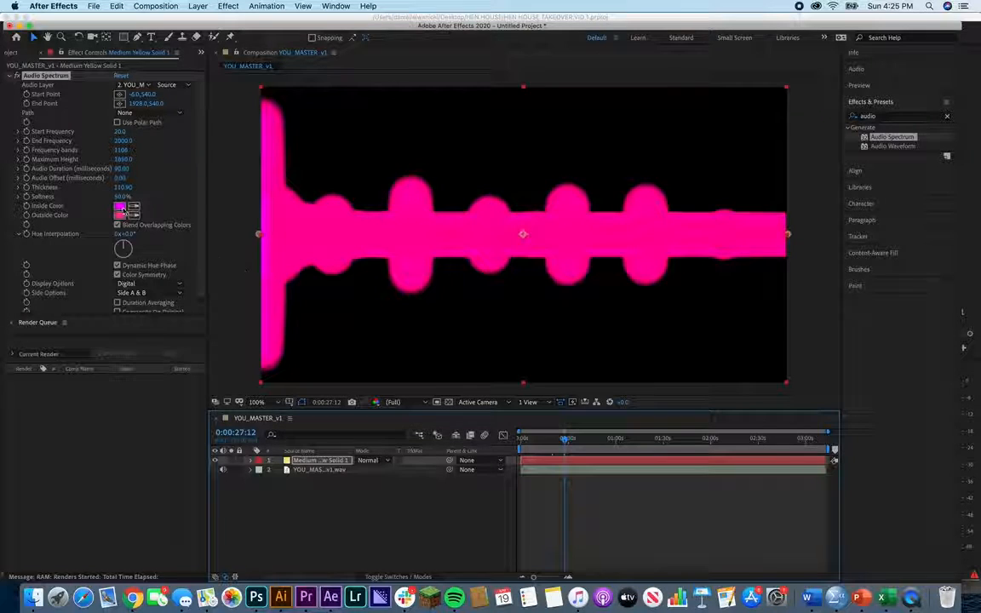
- Change the spectrum's Inside Color to a lighter pinkish magenta with a hue of 300°
click(122, 207)
click(328, 287)
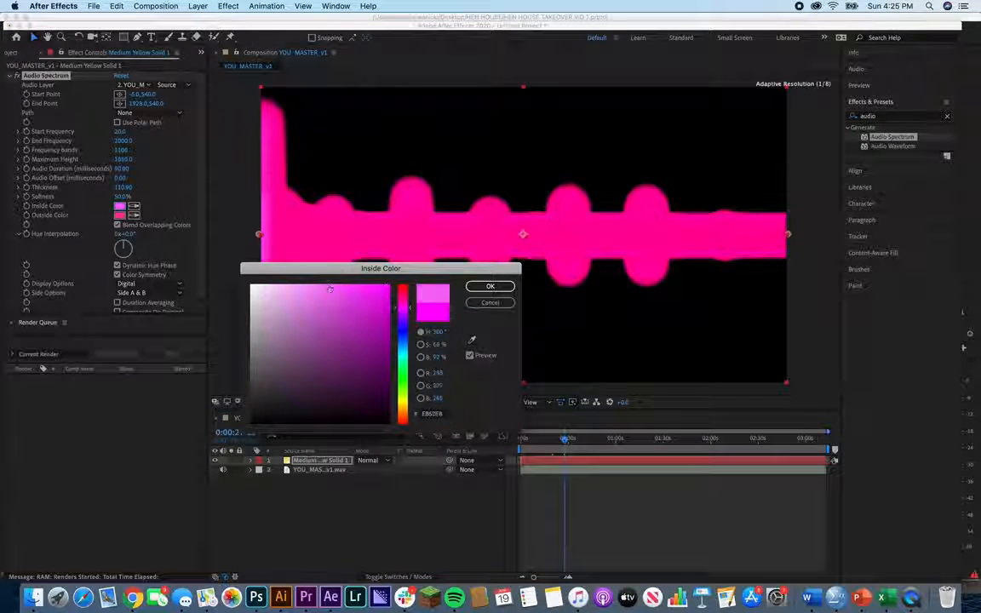
click(501, 287)
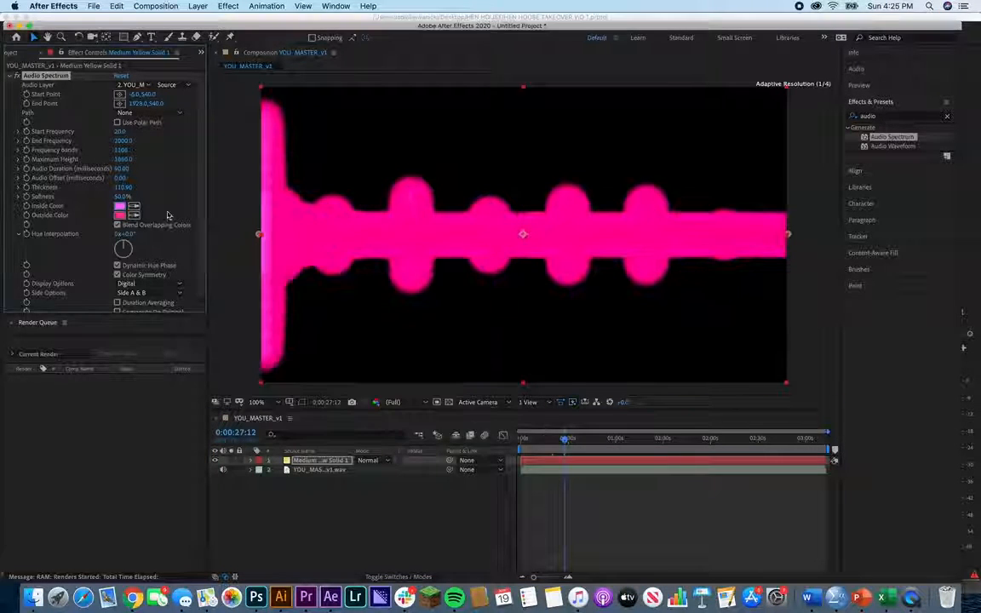
- Change the spectrum's Outside Color to a soft yellow with hue 48°, saturation 56% and brightness 97%
click(122, 215)
drag(402, 299, 408, 400)
mouse_move(332, 284)
mouse_down()
mouse_move(314, 286)
mouse_move(329, 289)
mouse_up()
drag(404, 402, 403, 409)
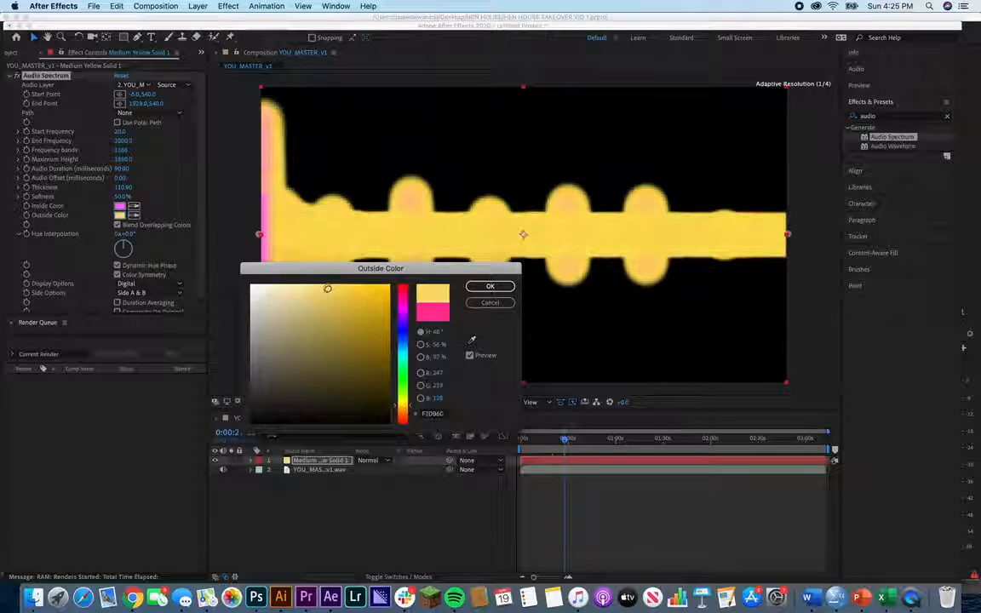
click(490, 286)
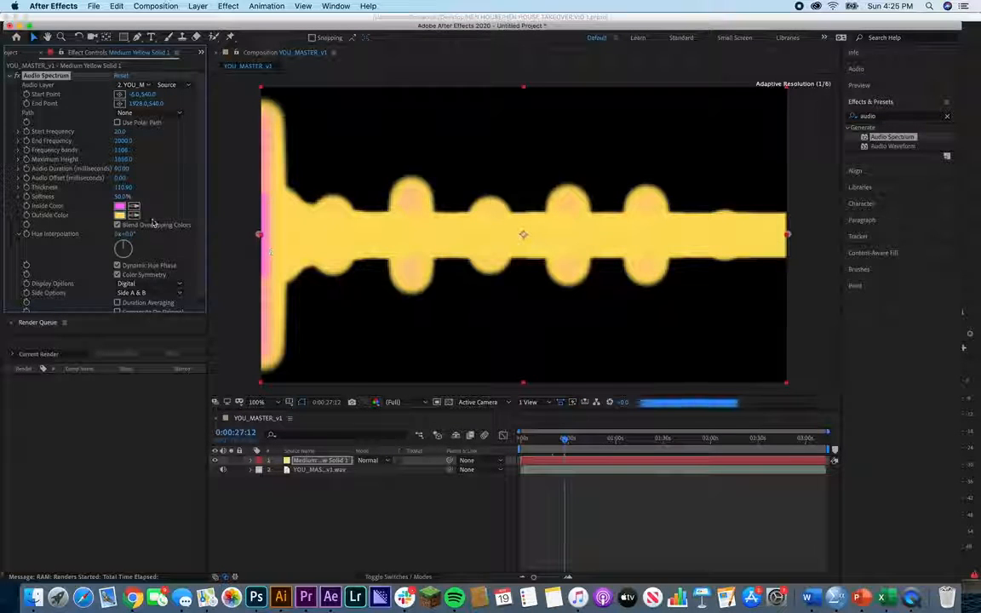
- Set the spectrum's Hue Interpolation to about 352° for a rainbow gradient and check it around 18 seconds
mouse_move(120, 245)
mouse_down()
mouse_move(128, 255)
mouse_move(118, 266)
mouse_move(118, 237)
mouse_up()
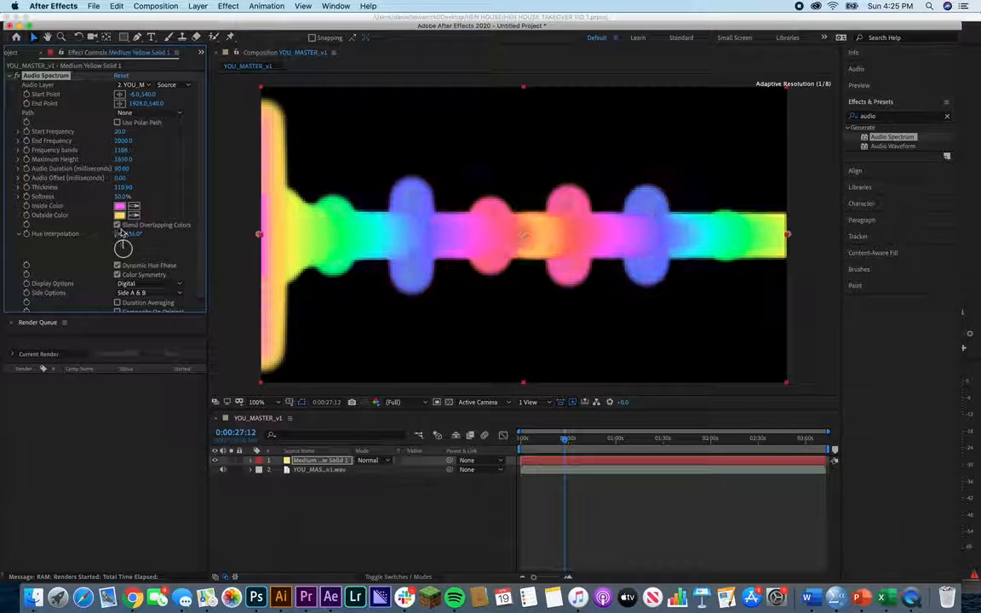
drag(562, 439, 550, 440)
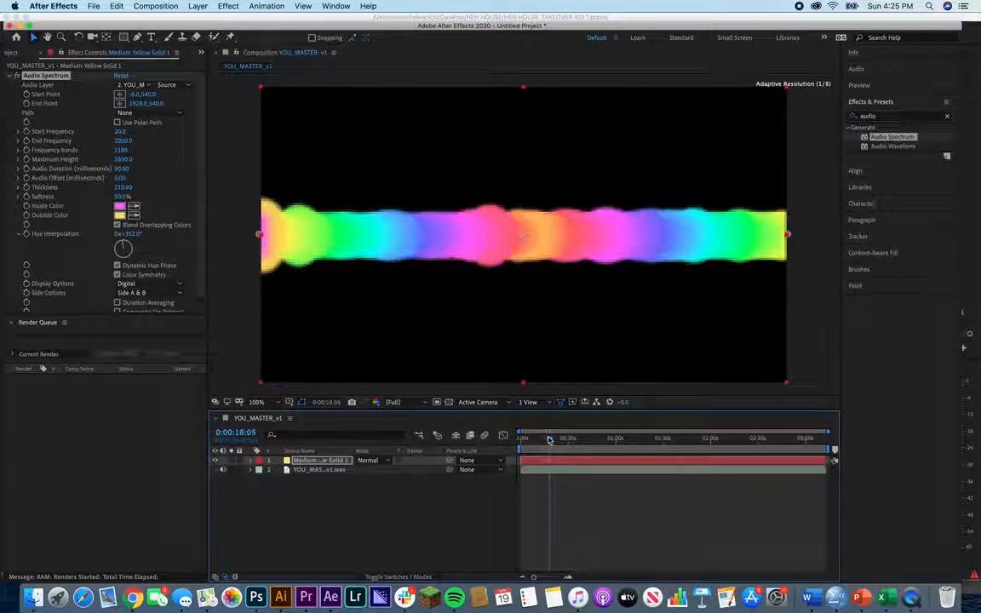
- Set the spectrum's Hue Interpolation to -85° for a yellow-to-pink gradient and check it around 15 seconds
mouse_move(125, 244)
mouse_down()
mouse_move(120, 253)
mouse_move(135, 243)
mouse_move(110, 250)
mouse_up()
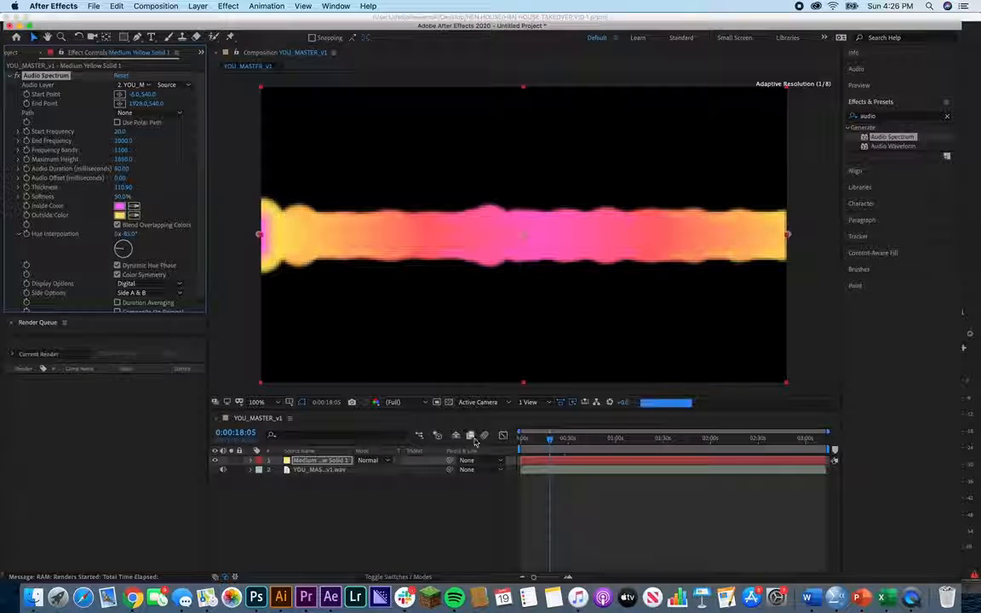
click(540, 439)
drag(540, 441, 546, 442)
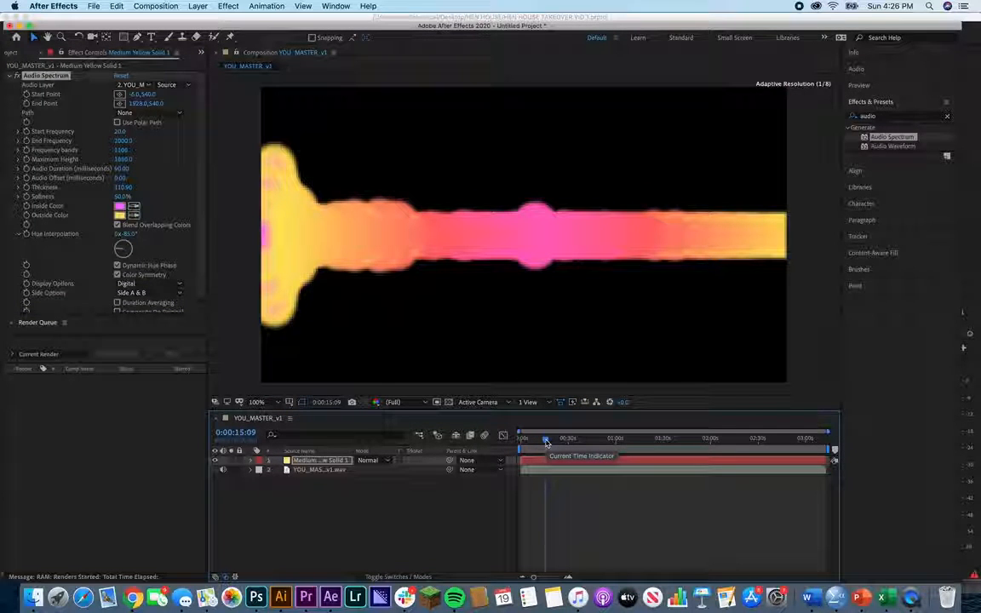
- End the composition's work area at 0:00:30:12 and return the playhead to the start
drag(545, 442, 568, 444)
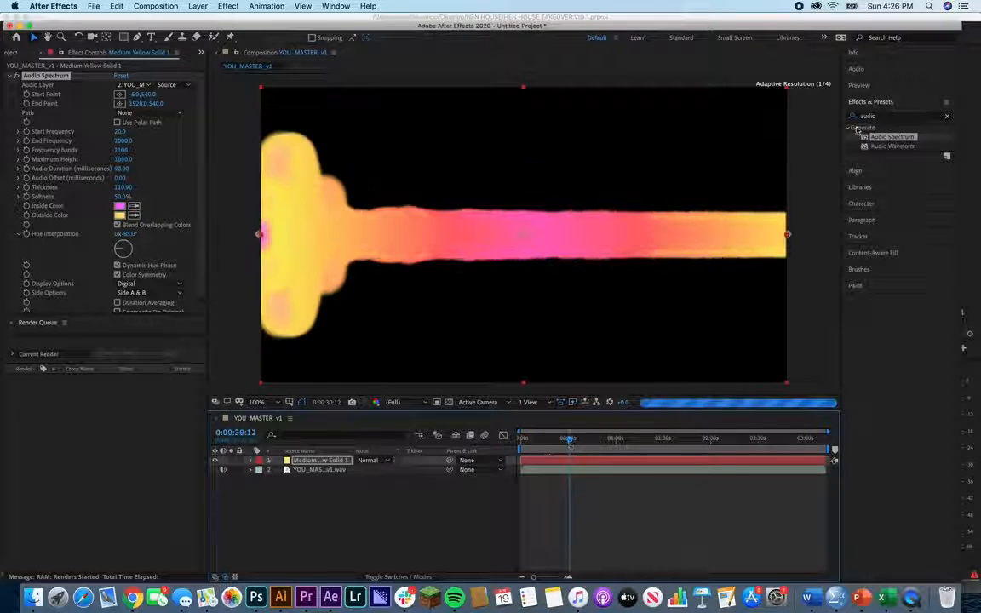
key(n)
key(Home)
- Search the effects for "noise" and apply the Noise effect to the yellow solid layer
click(947, 119)
click(909, 117)
text(noise)
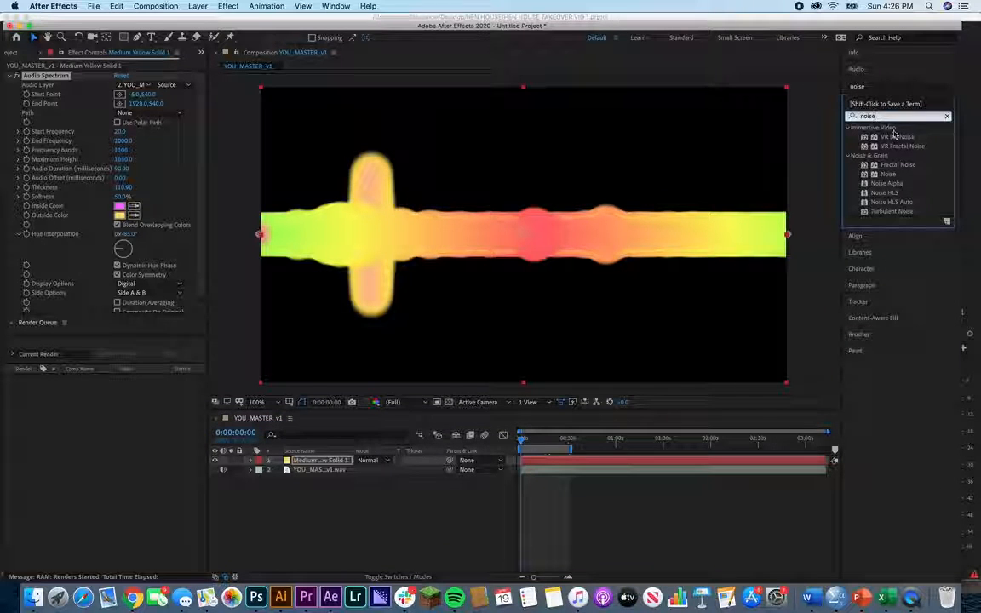
drag(872, 173, 555, 464)
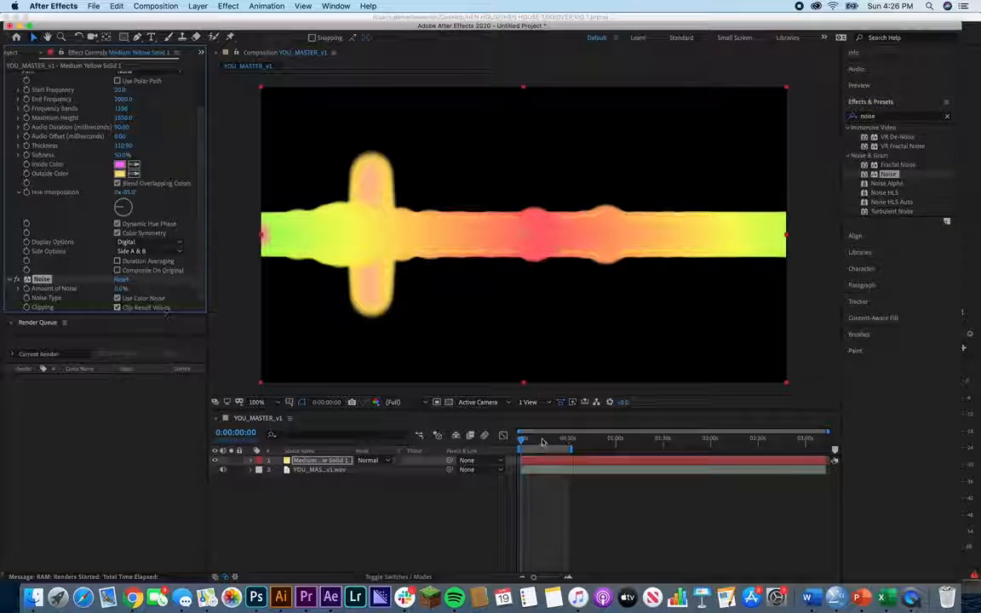
- Set the Noise effect's Amount of Noise to 47% and briefly preview the animation
drag(121, 287, 145, 292)
key(space)
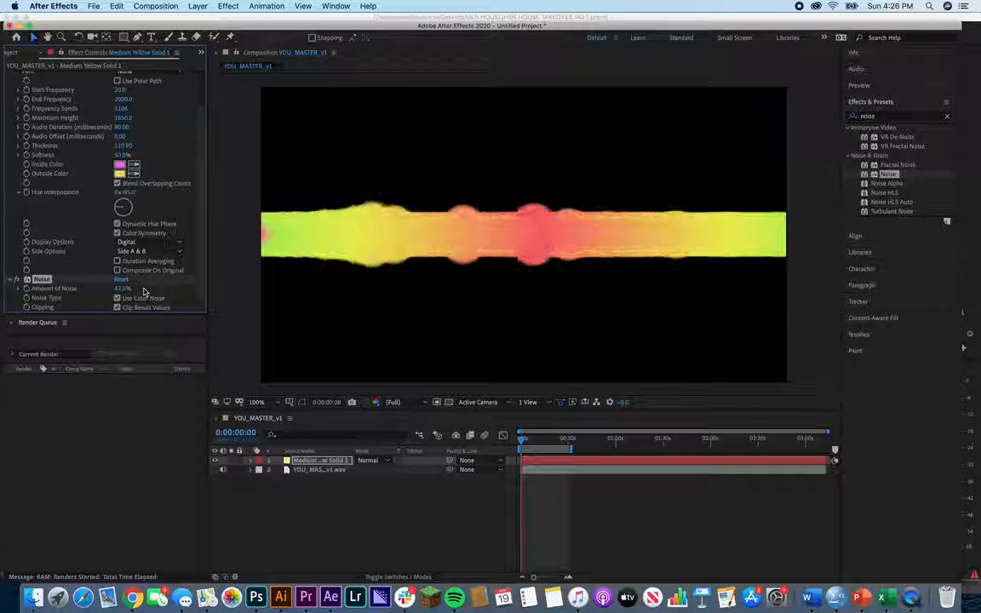
key(space)
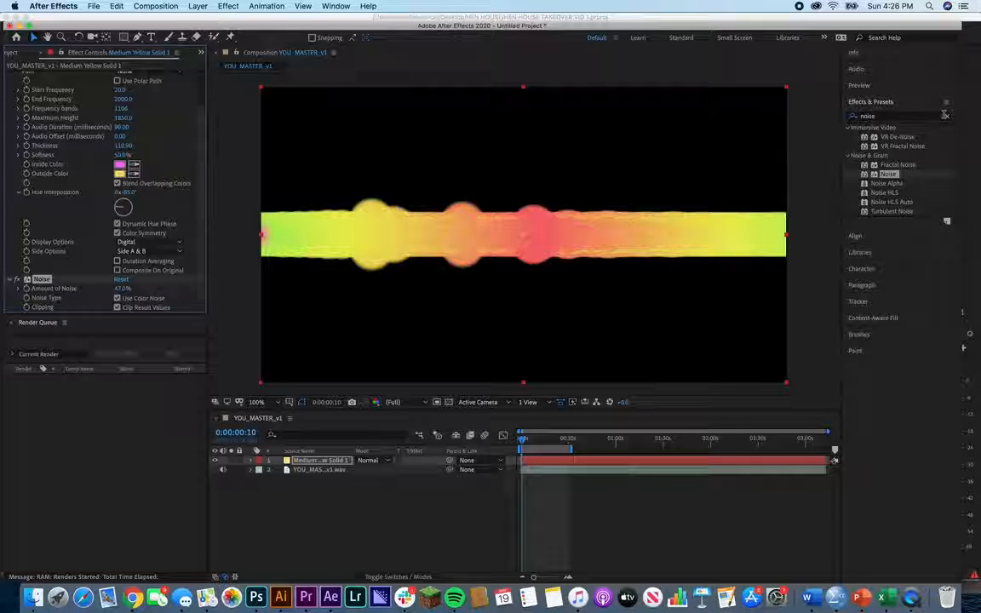
- Clear the effects search, apply the Venetian Blinds transition effect to the yellow solid, and return the playhead to the start
click(944, 115)
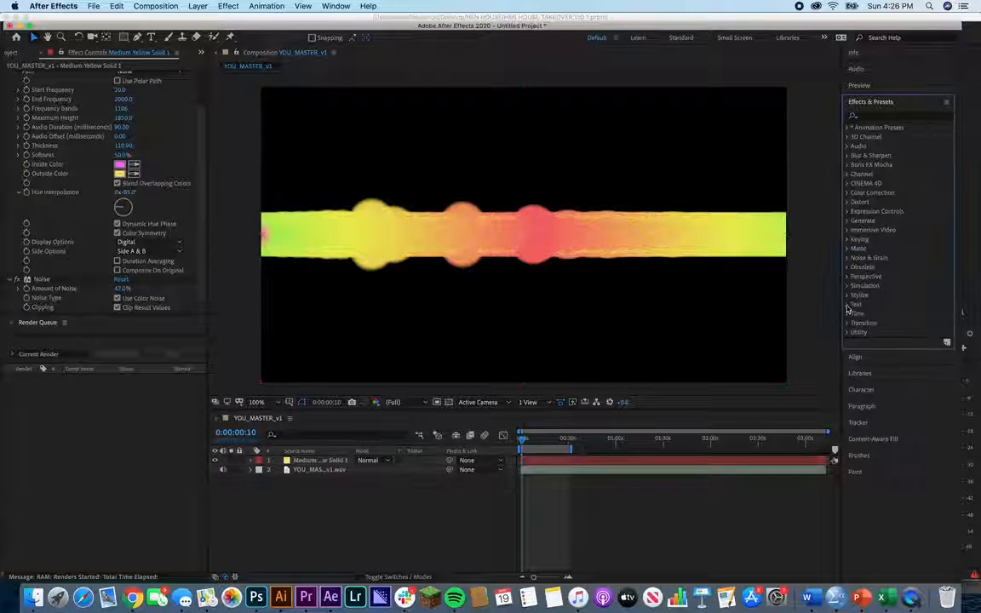
click(847, 323)
click(847, 323)
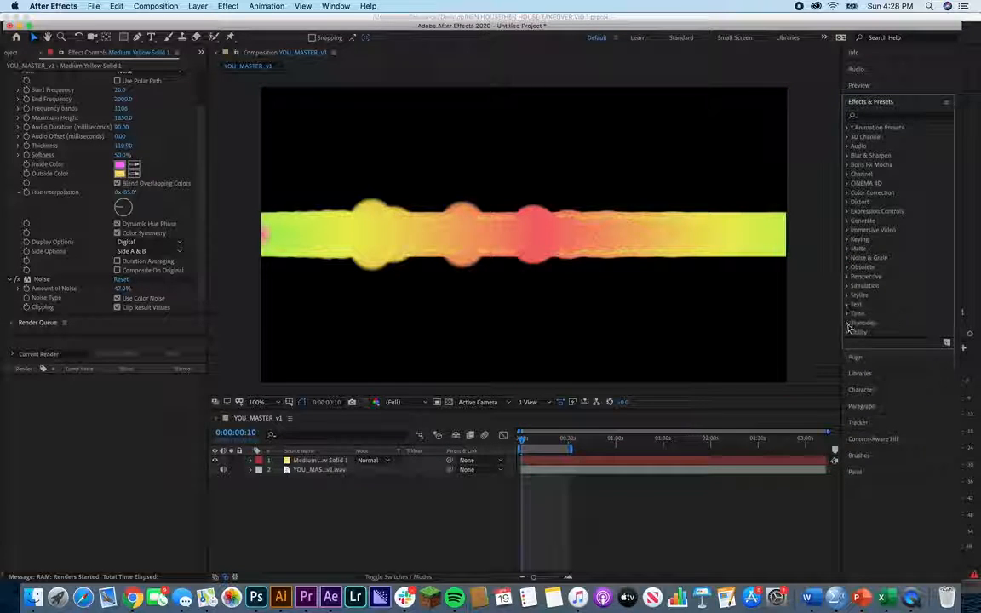
click(847, 322)
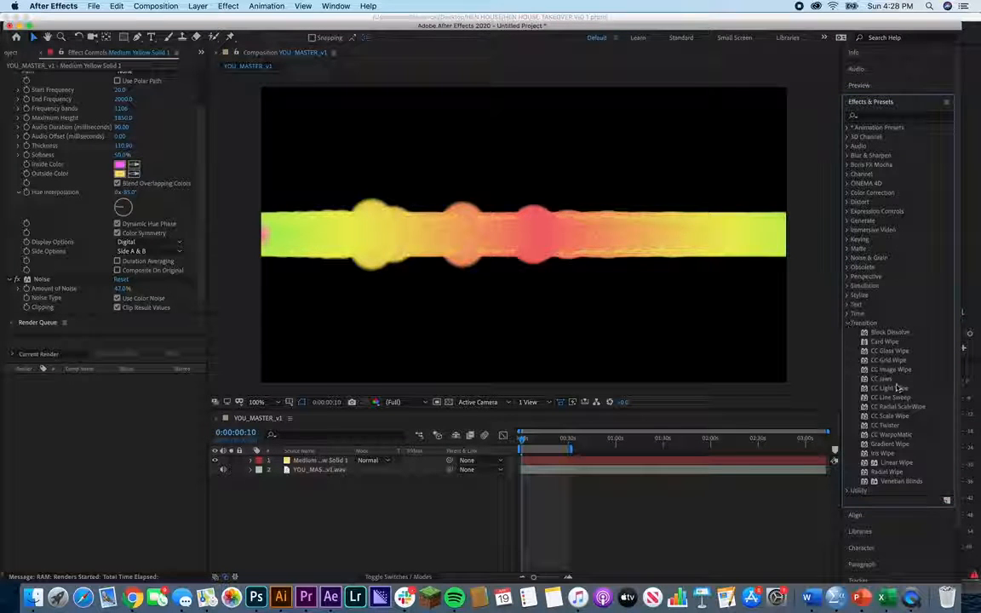
drag(901, 481, 566, 463)
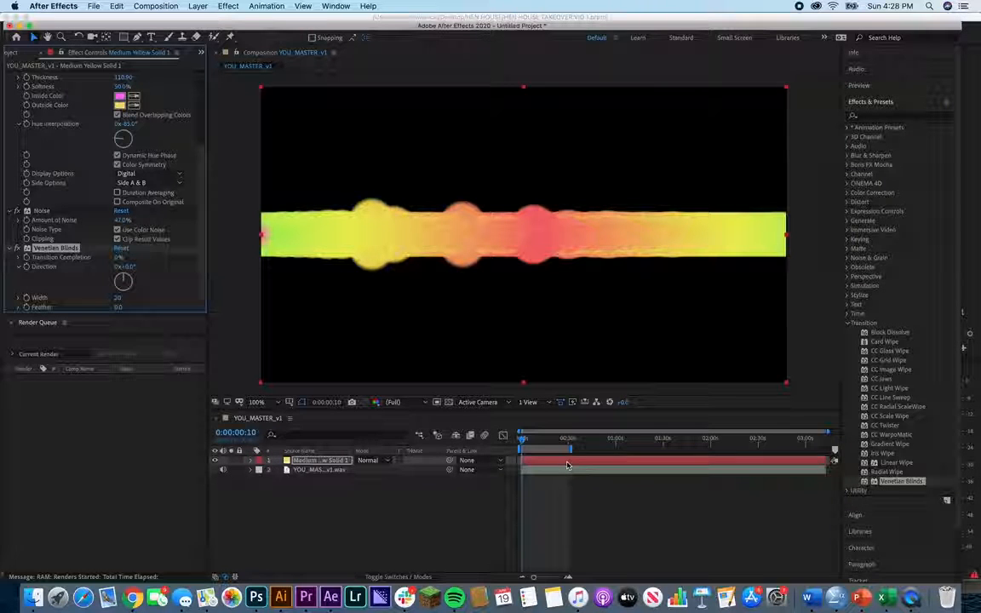
key(space)
drag(523, 441, 509, 444)
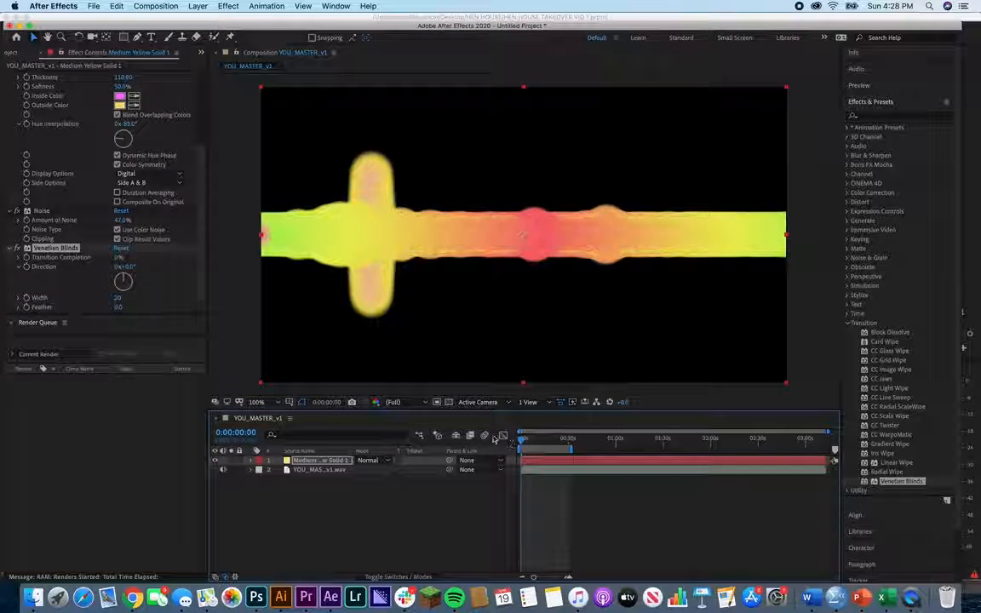
- Set the Venetian Blinds Transition Completion to 50% and Width to 11, and preview the striped spectrum
drag(116, 258, 146, 260)
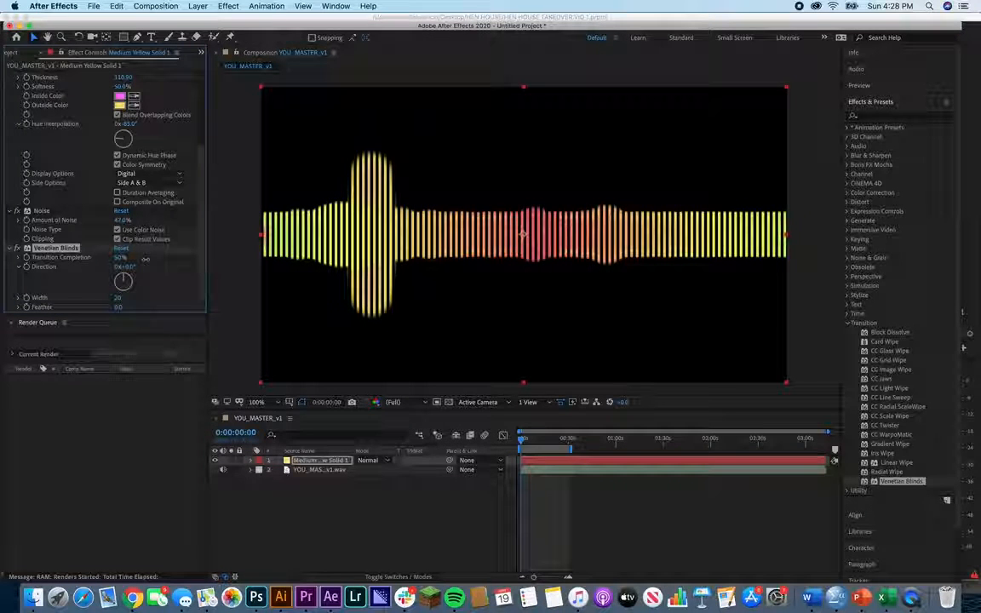
mouse_move(119, 298)
mouse_down()
mouse_move(136, 299)
mouse_move(109, 306)
mouse_up()
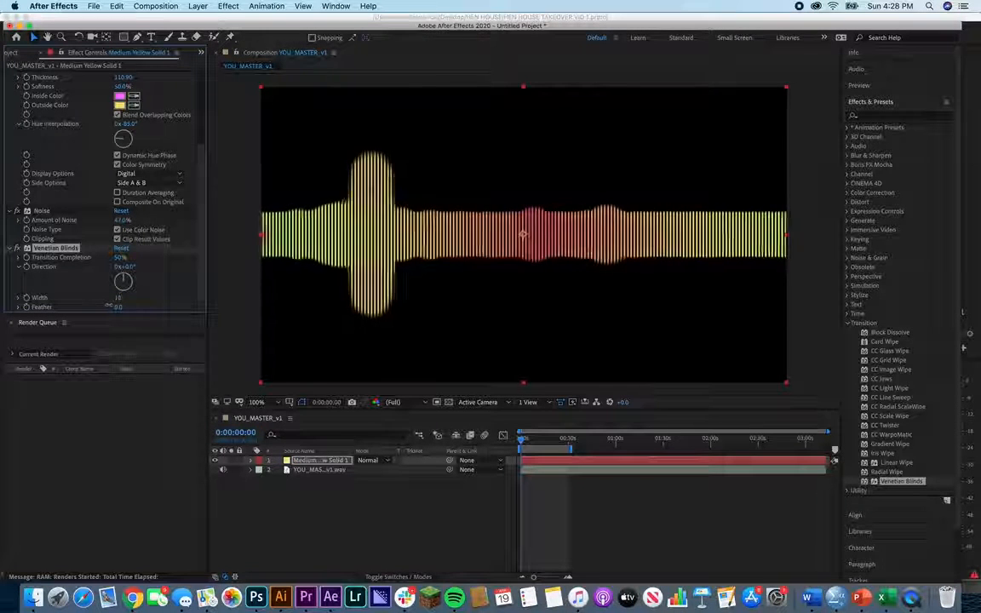
key(space)
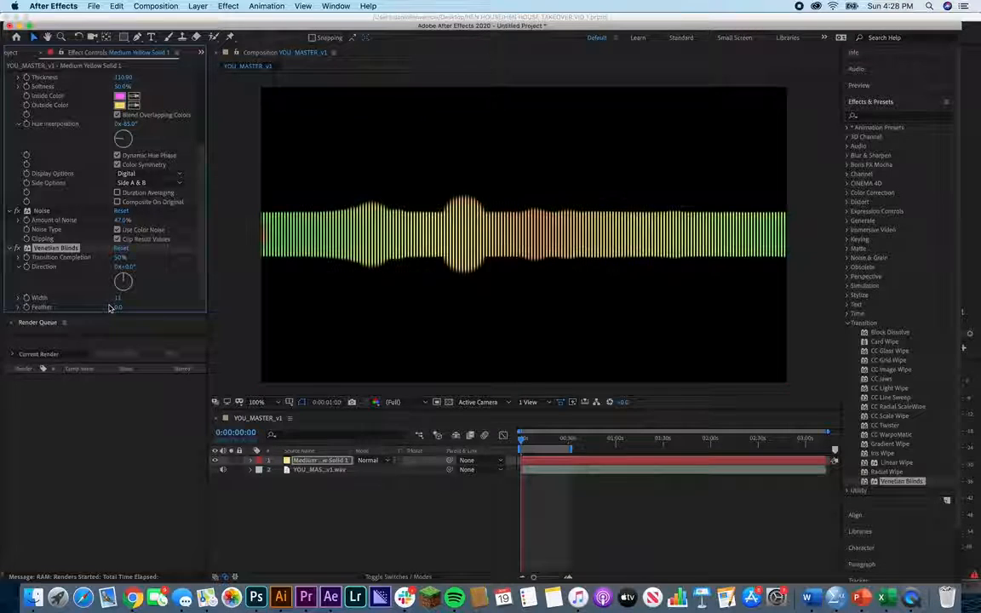